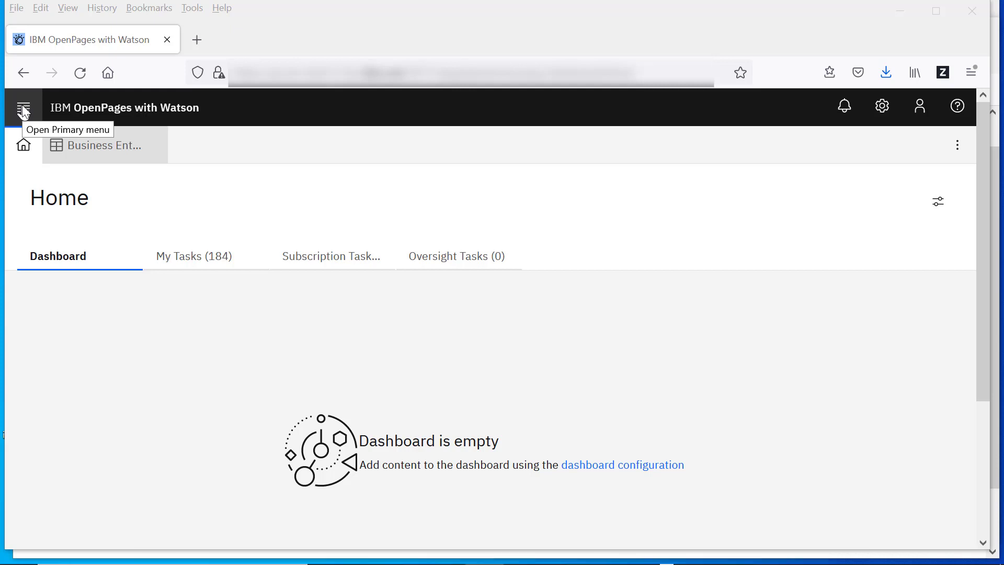
Go to Organization > Business Entities from the primary menu to list all 342 entities.
{"action": "left_click", "coordinate": [23, 109]}
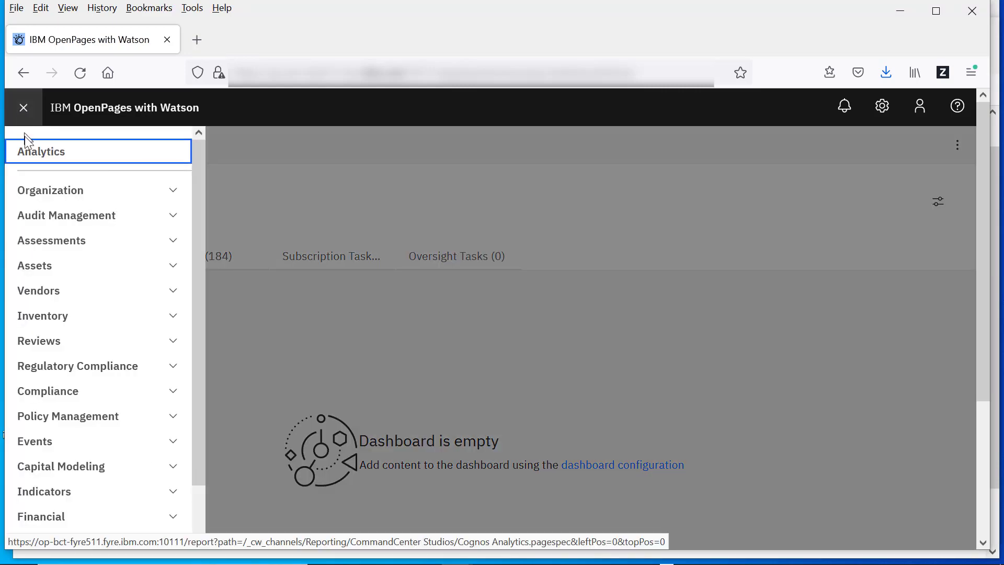
{"action": "left_click", "coordinate": [38, 192]}
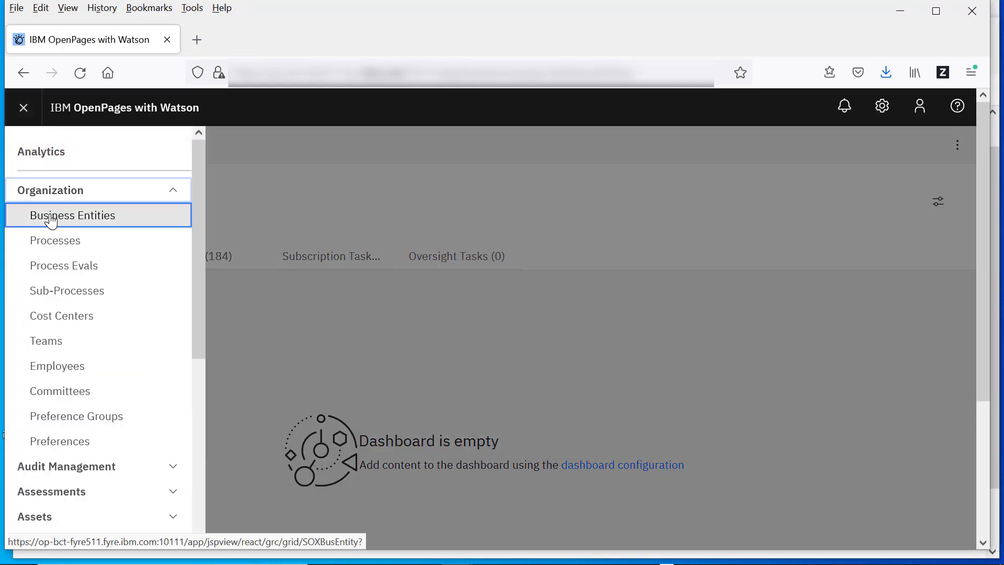
{"action": "left_click", "coordinate": [48, 216]}
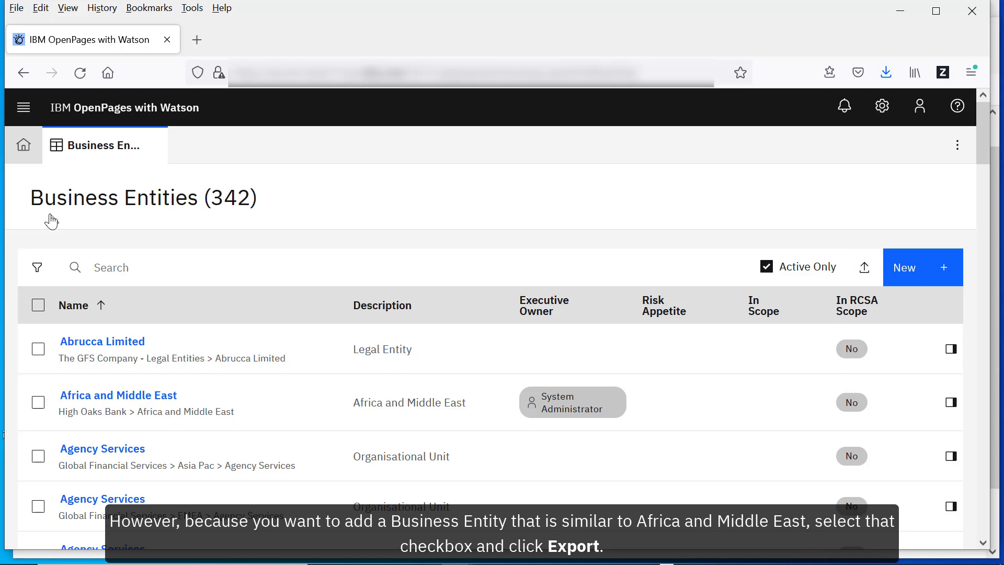
Export Africa and Middle East without additional levels, saving it as Export-Business_Entity-30093.xls.
{"action": "left_click", "coordinate": [39, 407]}
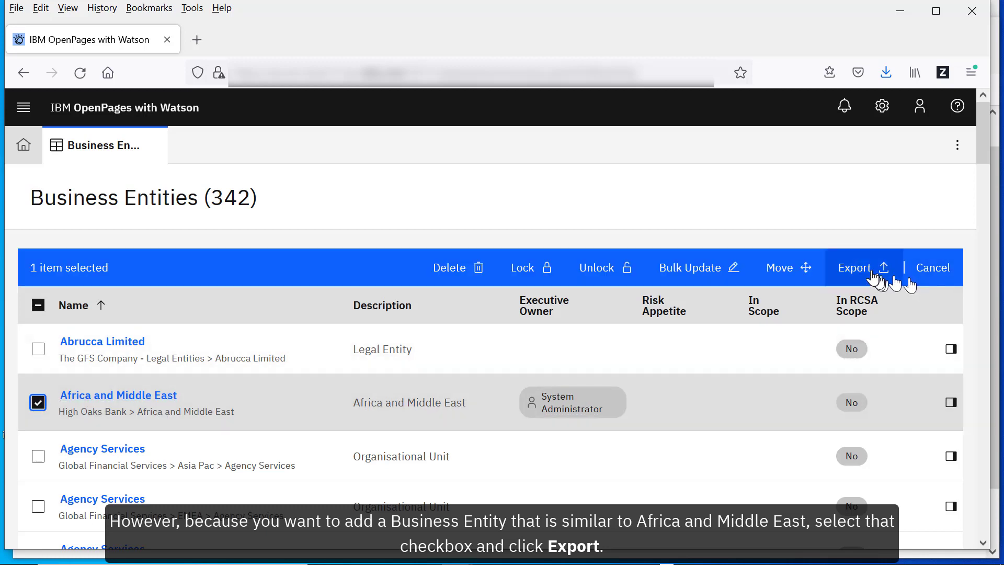
{"action": "left_click", "coordinate": [871, 275]}
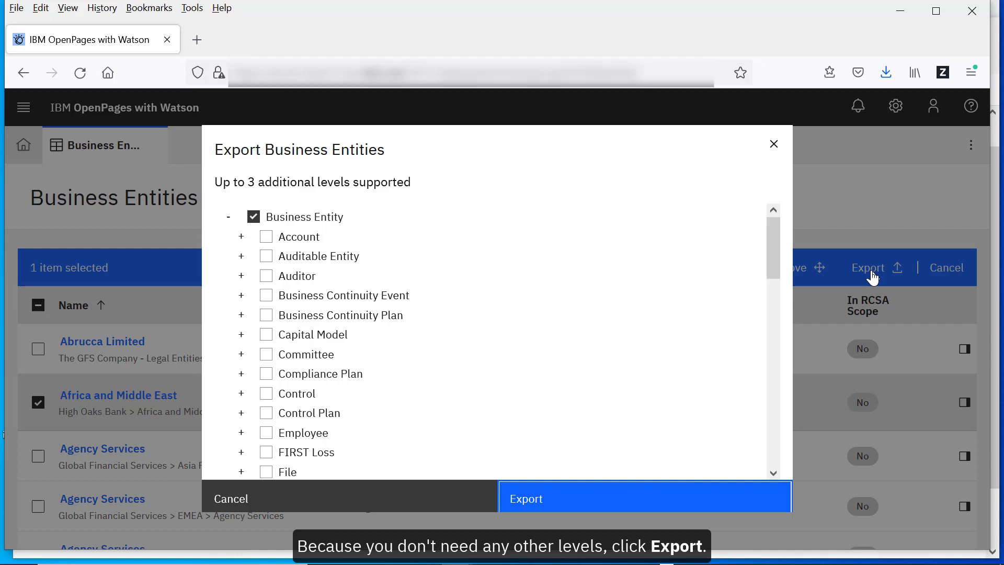
{"action": "left_click", "coordinate": [685, 503]}
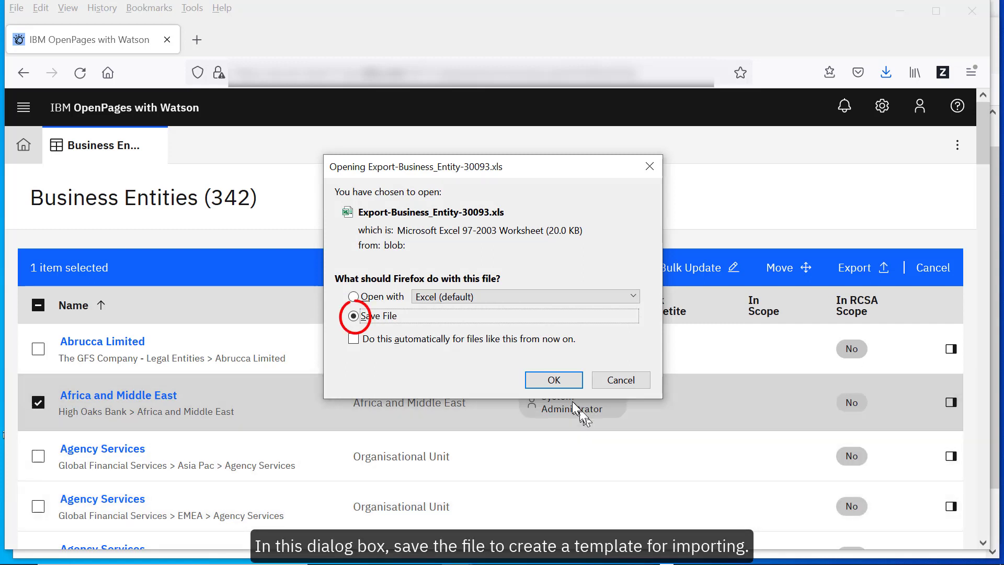
{"action": "left_click", "coordinate": [554, 381]}
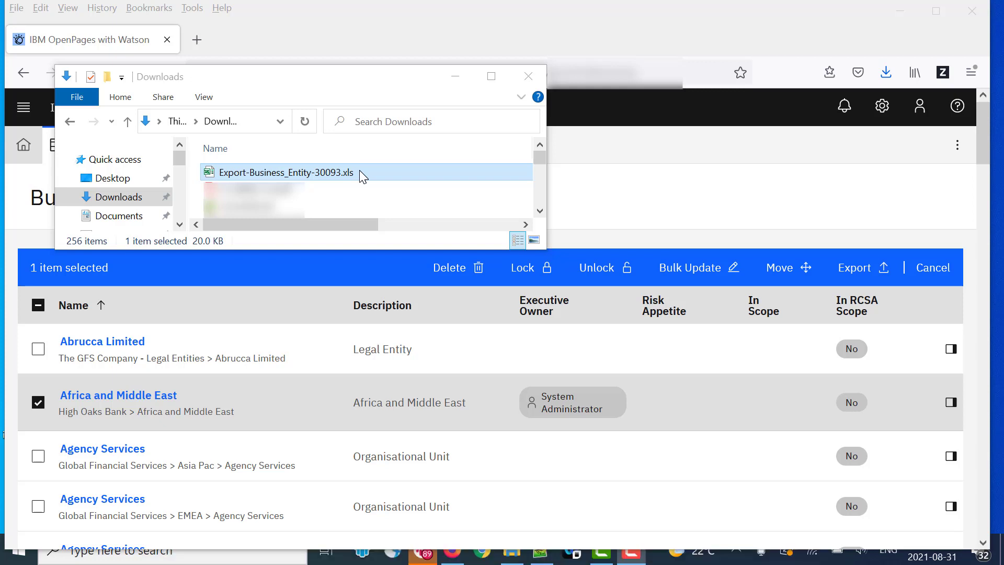
Open Export-Business_Entity-30093.xls in Excel, check the Definition sheet's FastMap parameters, then return to Business Entities.
{"action": "double_click", "coordinate": [360, 172]}
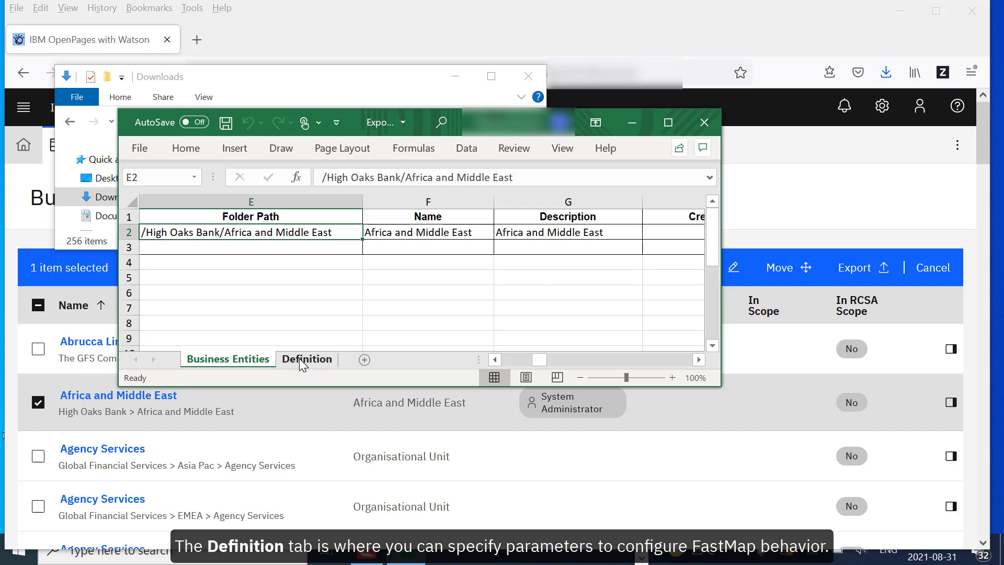
{"action": "left_click", "coordinate": [301, 362]}
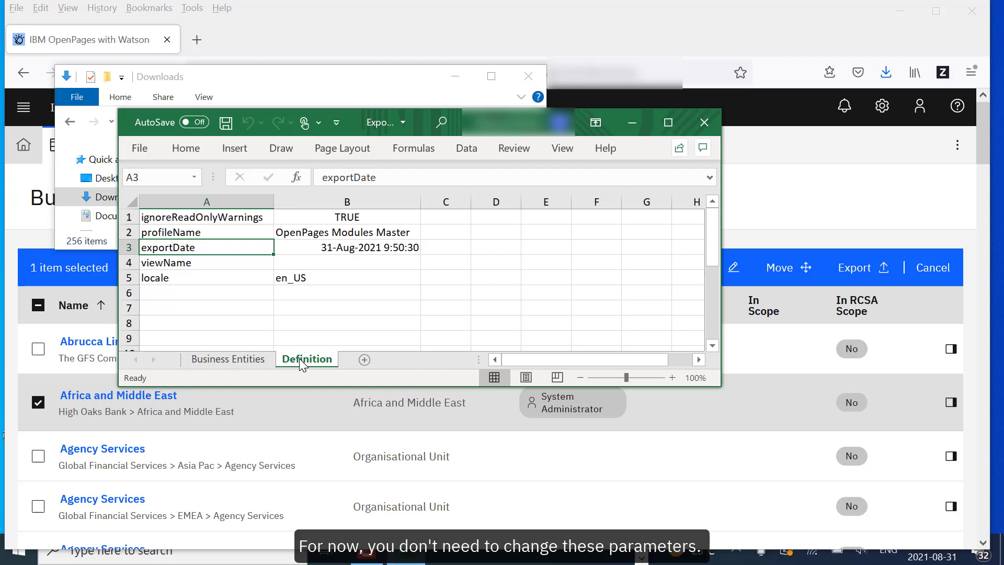
{"action": "left_click", "coordinate": [247, 362]}
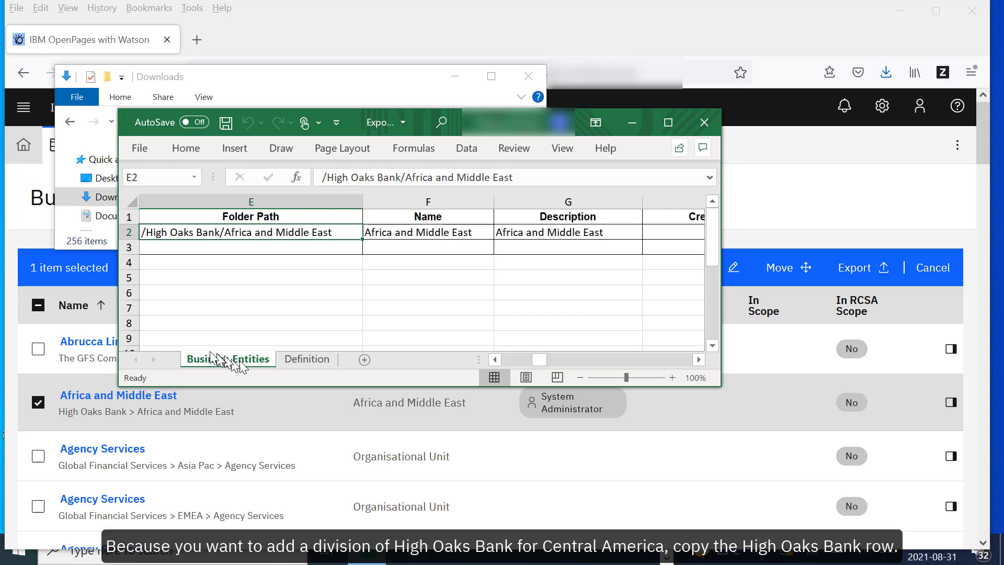
Copy the Africa and Middle East row into row 3.
{"action": "left_click", "coordinate": [126, 229]}
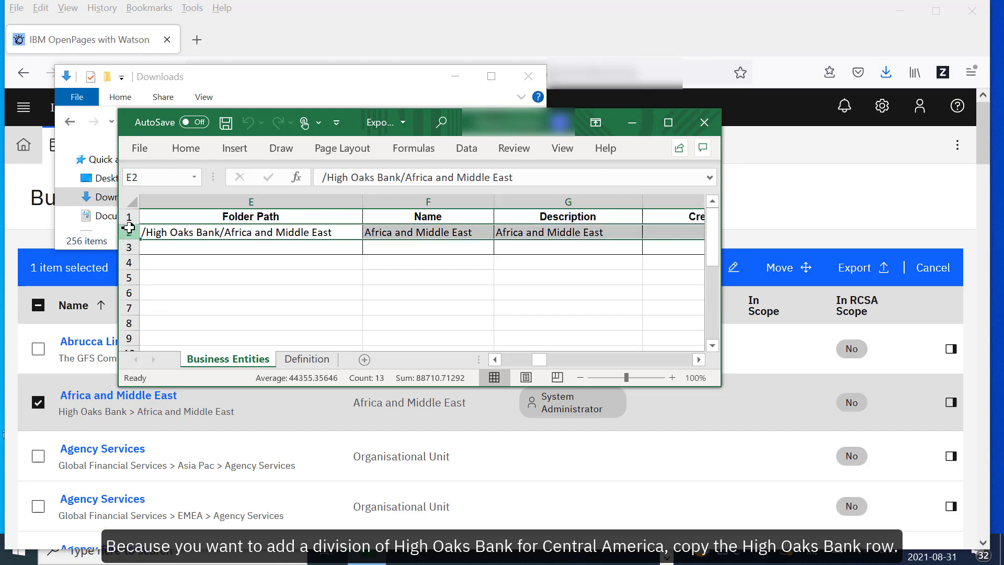
{"action": "key", "text": "ctrl+c"}
{"action": "left_click", "coordinate": [128, 245]}
{"action": "key", "text": "ctrl+v"}
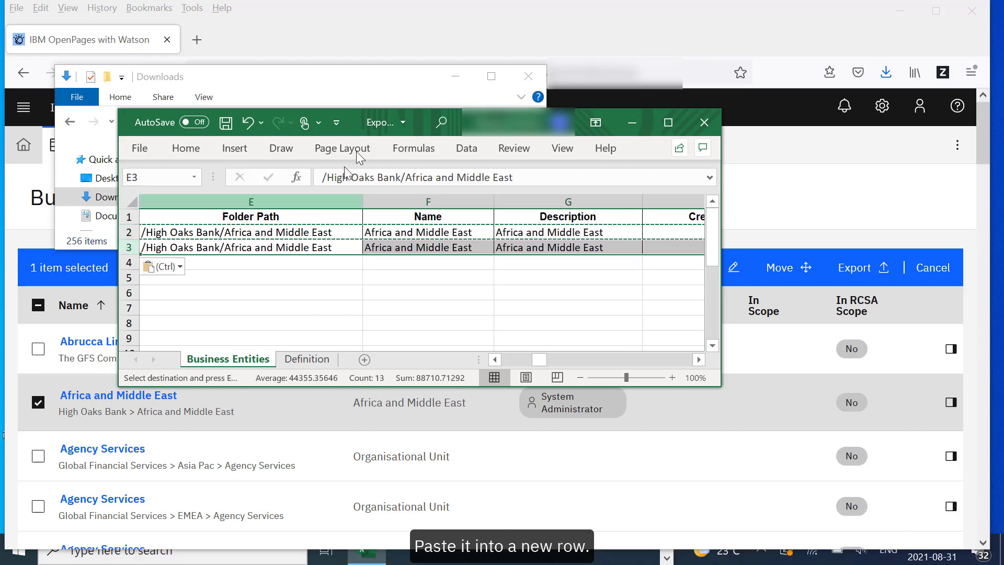
{"action": "key", "text": "Escape"}
{"action": "left_click", "coordinate": [246, 251]}
Change row 3's path, name and description to 'Central America', then save and close the workbook.
{"action": "double_click", "coordinate": [236, 249]}
{"action": "left_click_drag", "start_coordinate": [236, 247], "coordinate": [333, 247]}
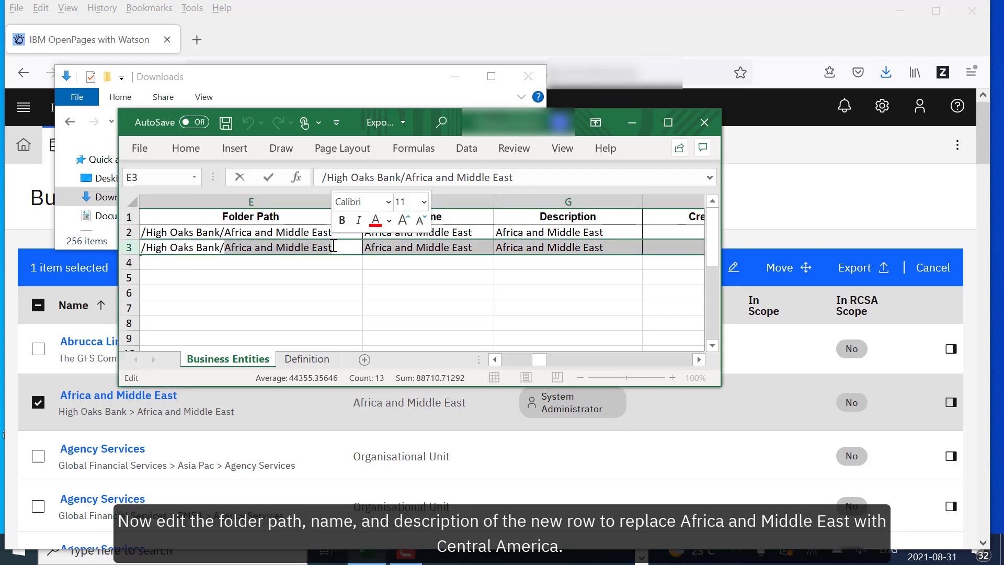
{"action": "type", "text": "Central America"}
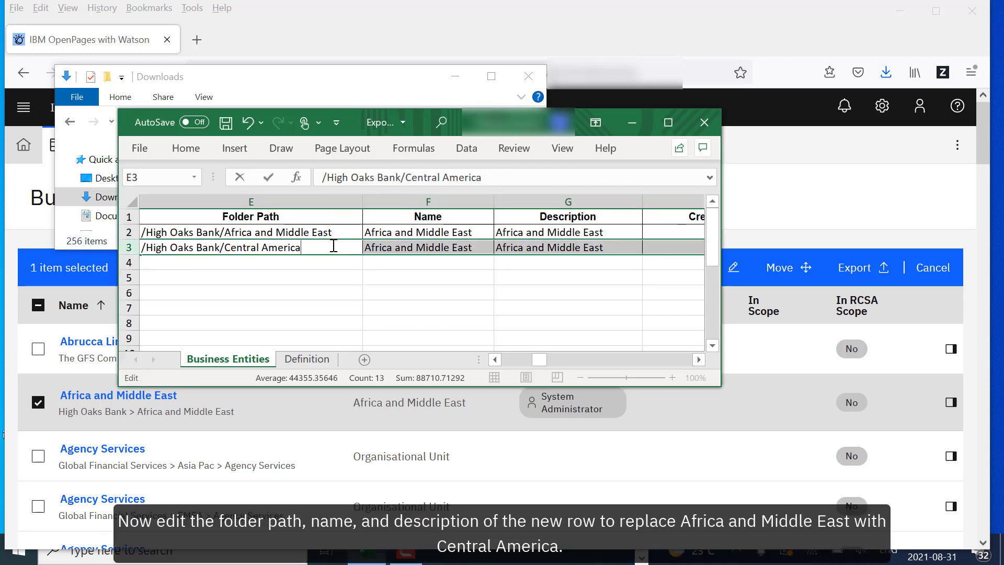
{"action": "double_click", "coordinate": [441, 248]}
{"action": "left_click_drag", "start_coordinate": [473, 247], "coordinate": [368, 244]}
{"action": "type", "text": "Central America"}
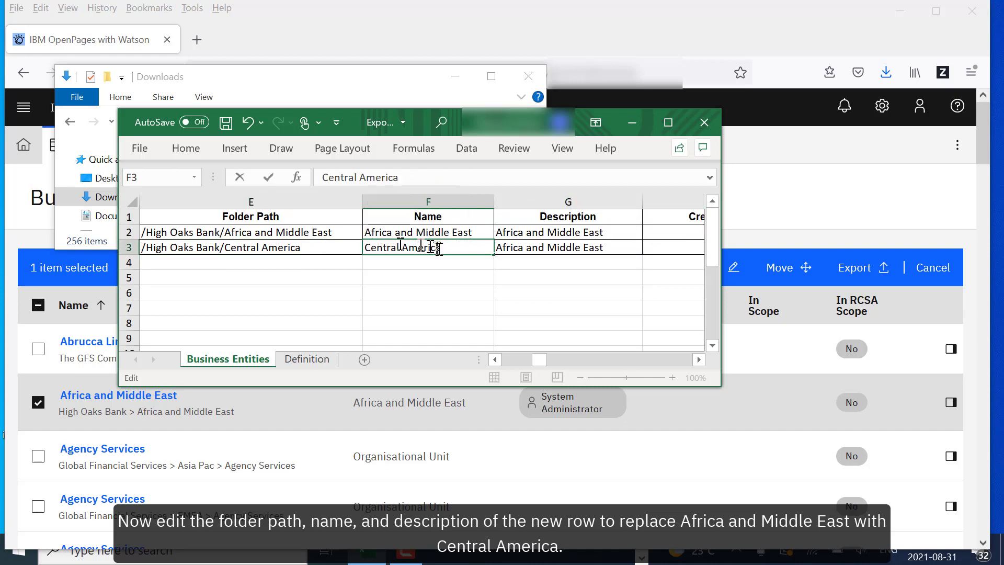
{"action": "left_click", "coordinate": [600, 246]}
{"action": "double_click", "coordinate": [606, 246]}
{"action": "left_click_drag", "start_coordinate": [606, 247], "coordinate": [494, 248]}
{"action": "type", "text": "Central America"}
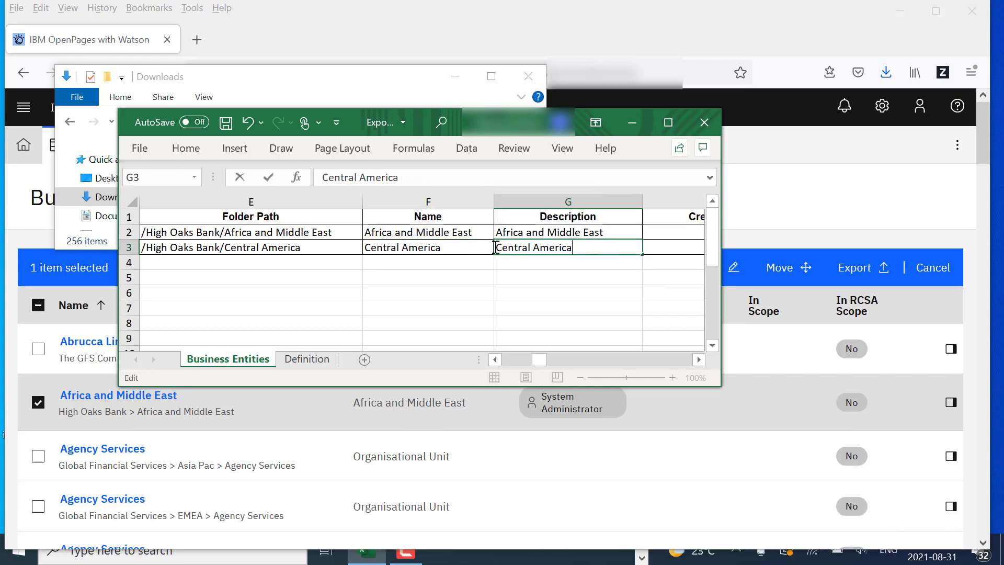
{"action": "left_click", "coordinate": [702, 127]}
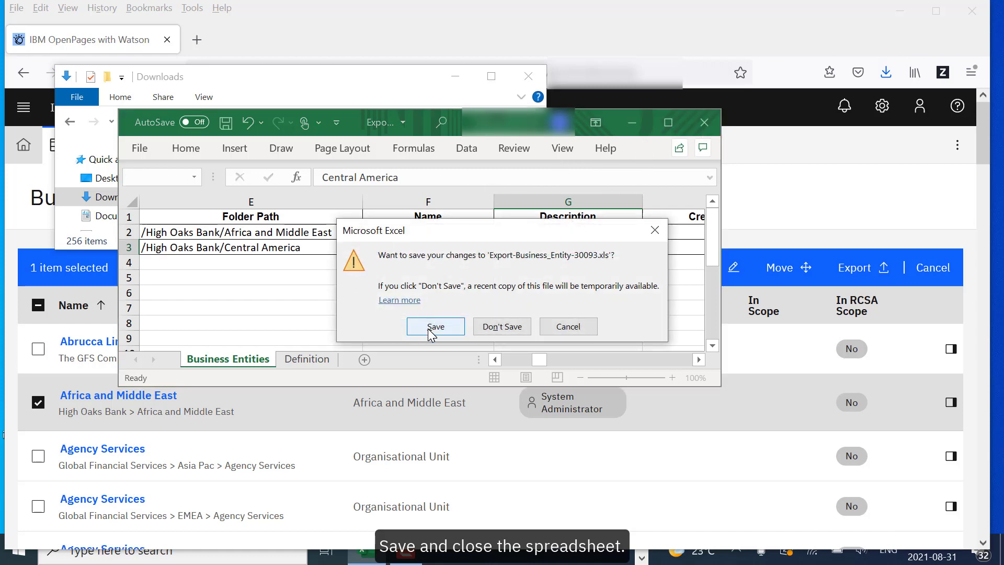
{"action": "left_click", "coordinate": [430, 331]}
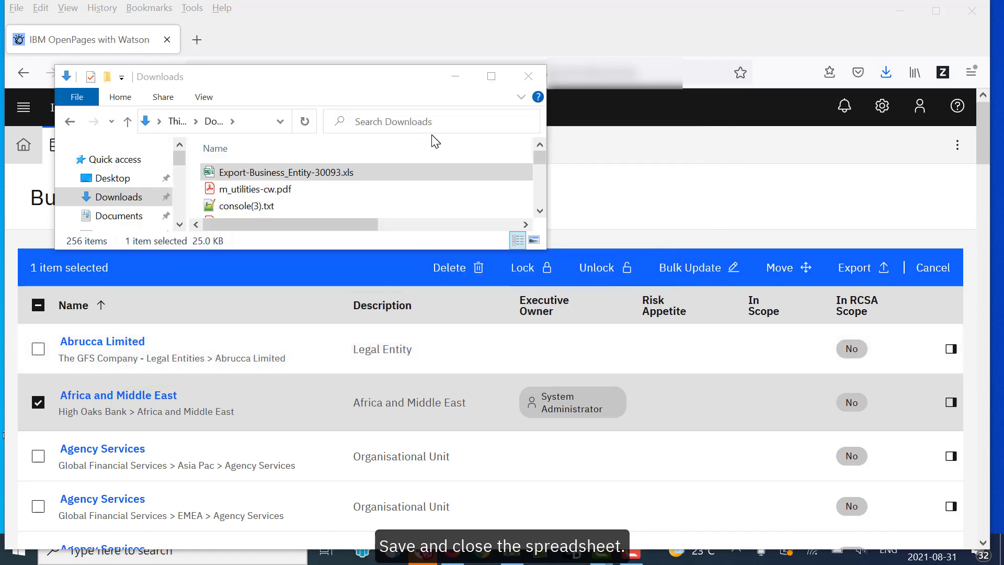
In Firefox, start a new import from Administration > FastMap Import.
{"action": "left_click", "coordinate": [654, 163]}
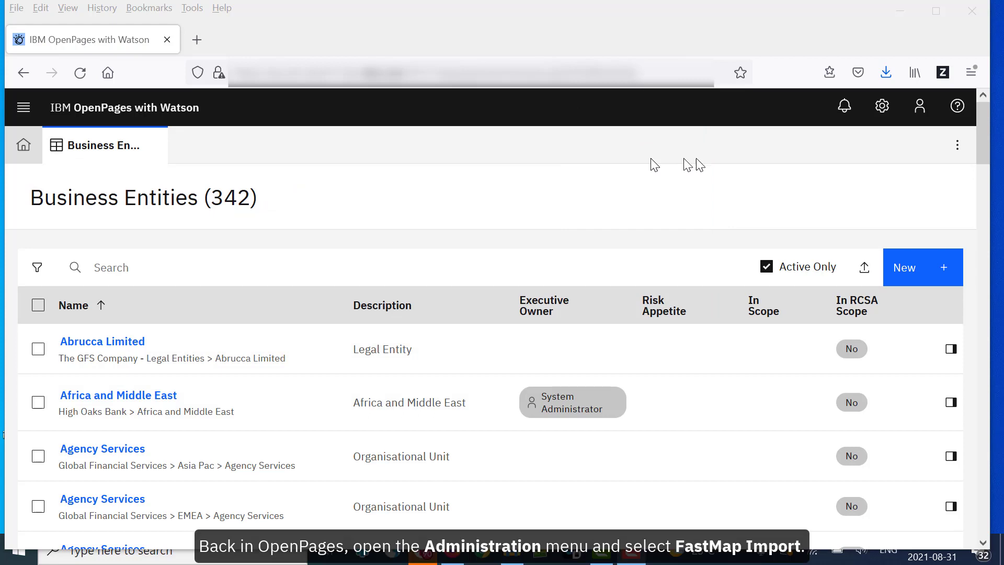
{"action": "left_click", "coordinate": [886, 110]}
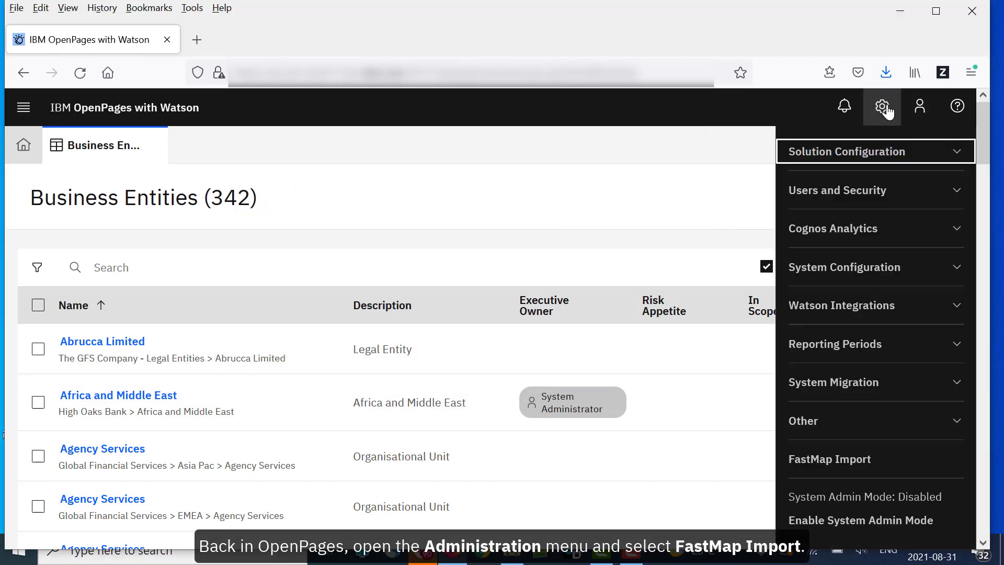
{"action": "left_click", "coordinate": [872, 460]}
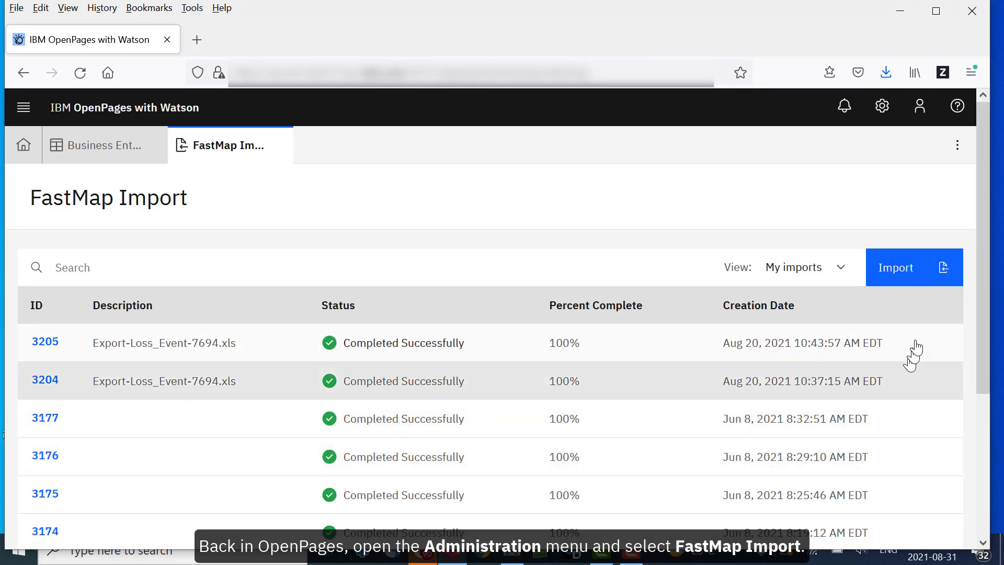
{"action": "left_click", "coordinate": [910, 270]}
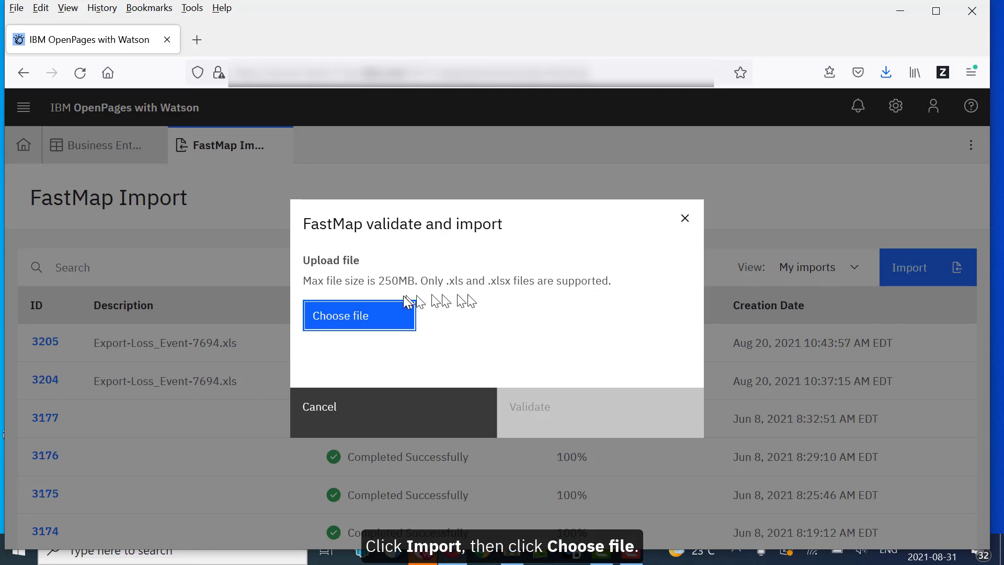
Attach Export-Business_Entity-30093.xls from Downloads and validate it: 1 object created, 1 updated.
{"action": "left_click", "coordinate": [397, 320]}
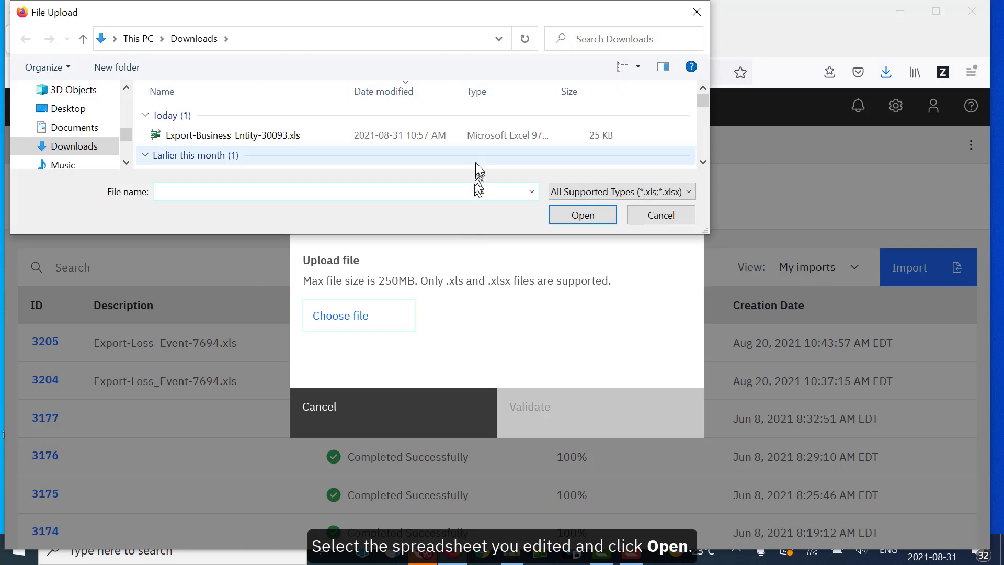
{"action": "left_click", "coordinate": [468, 137]}
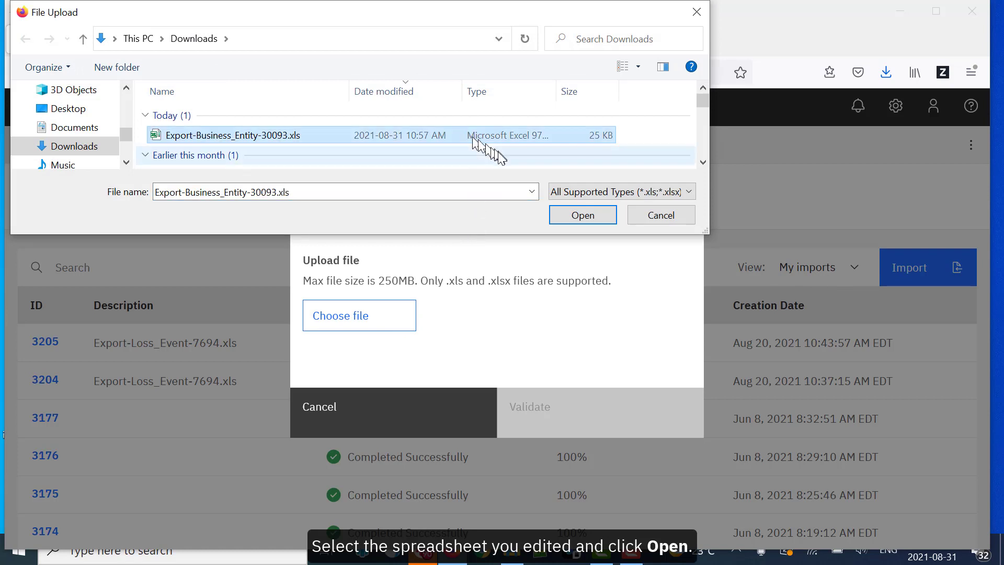
{"action": "left_click", "coordinate": [566, 216]}
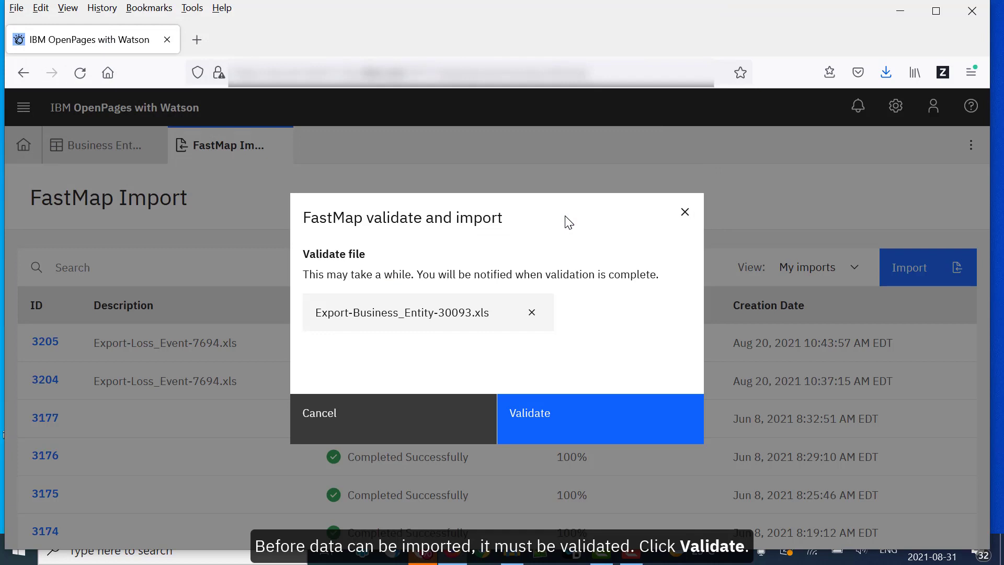
{"action": "left_click", "coordinate": [632, 428]}
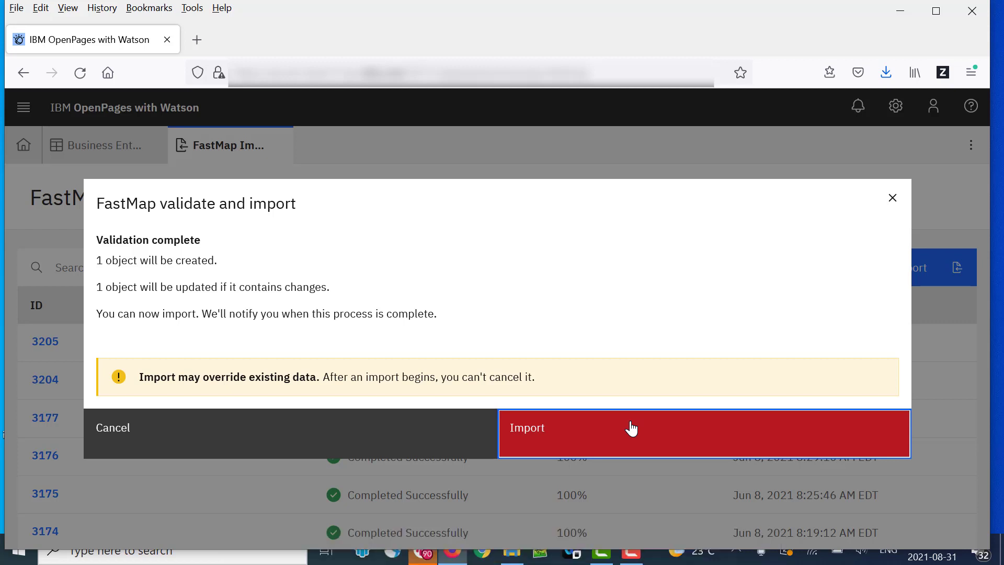
Import the validated file to 100% as import 3224, then close the details dialog.
{"action": "left_click", "coordinate": [631, 428]}
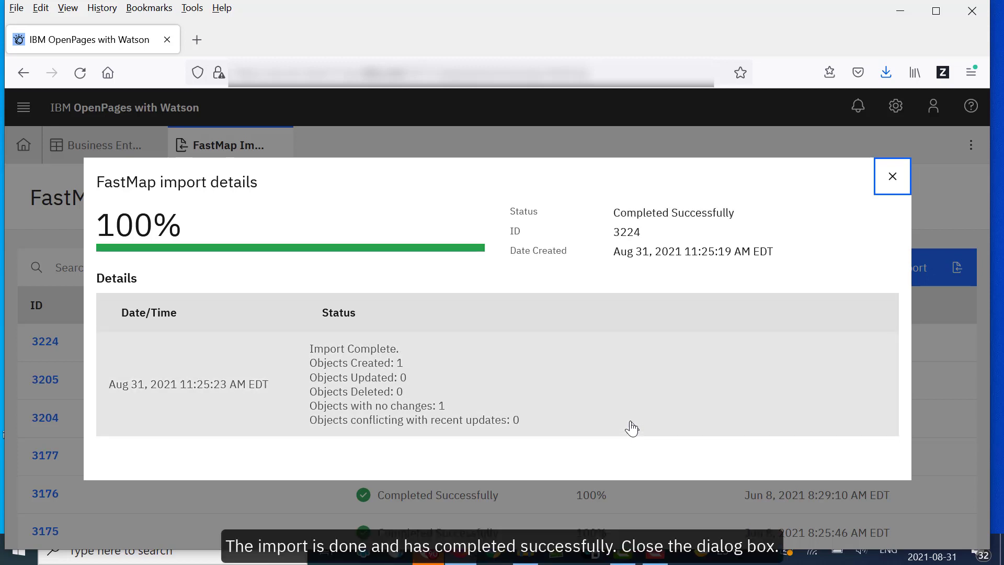
{"action": "left_click", "coordinate": [891, 176]}
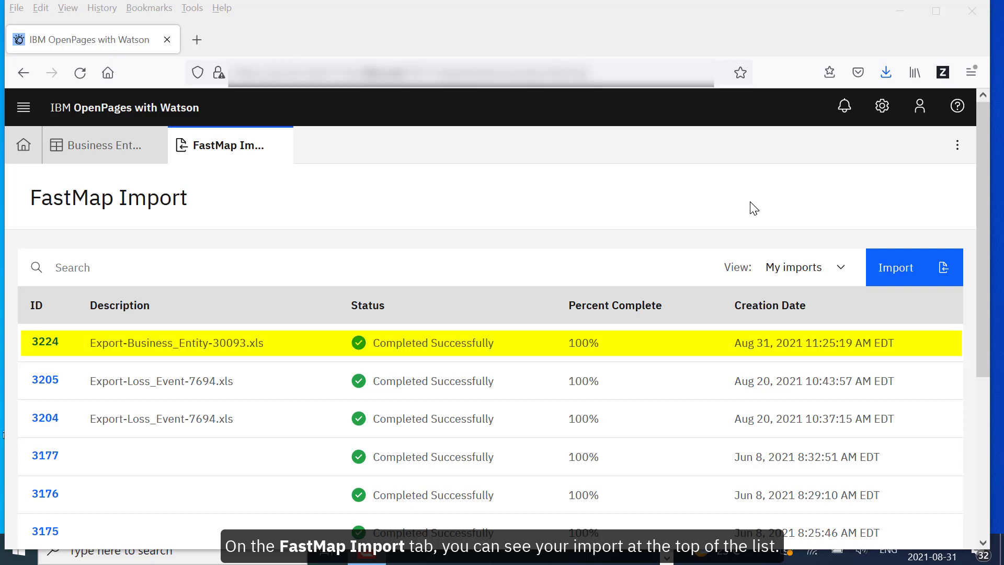
Back in the 343-entry Business Entities list, tick the new Central America entity.
{"action": "left_click", "coordinate": [125, 149]}
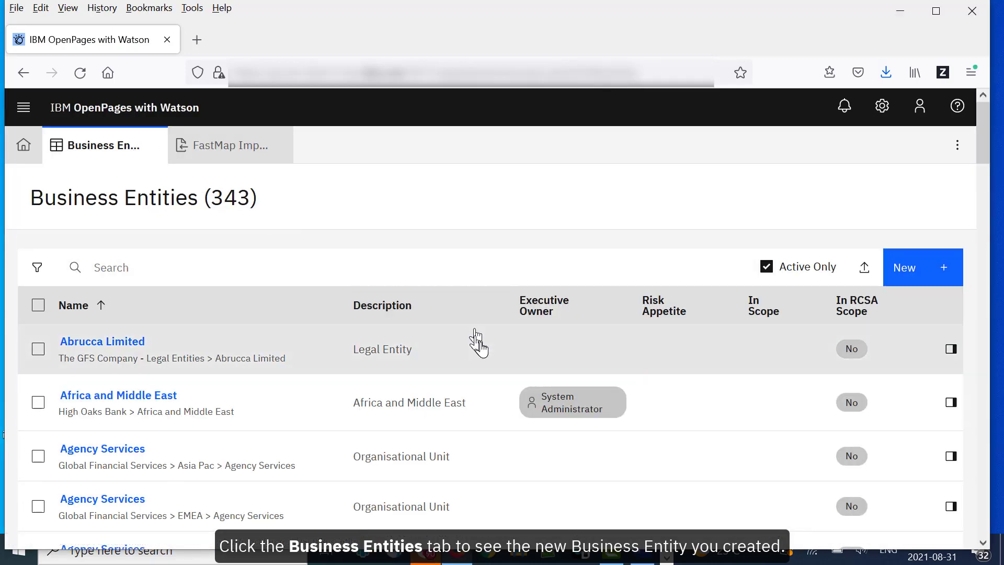
{"action": "scroll", "coordinate": [478, 345], "scroll_direction": "down", "scroll_amount": 3}
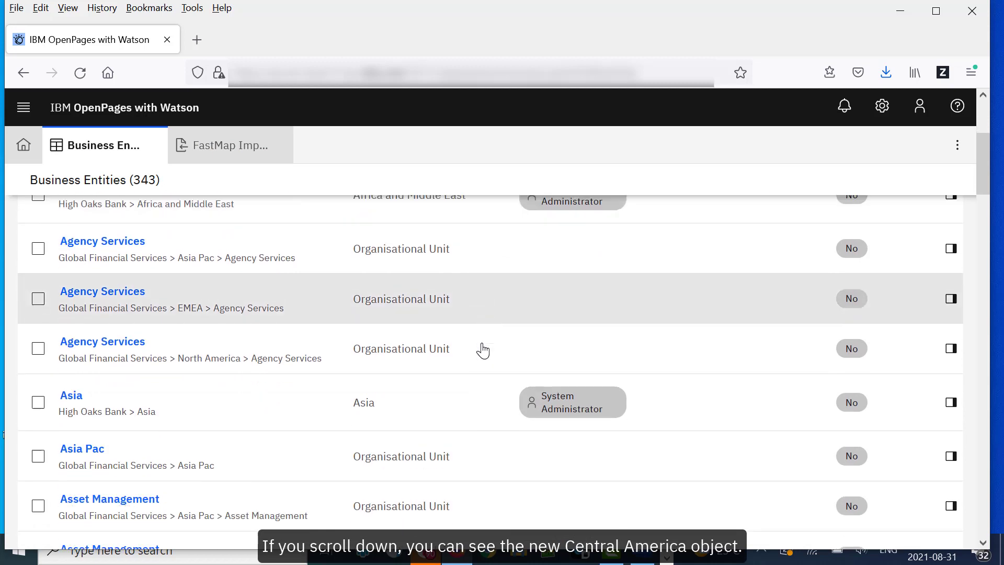
{"action": "scroll", "coordinate": [482, 351], "scroll_direction": "down", "scroll_amount": 10}
{"action": "scroll", "coordinate": [481, 346], "scroll_direction": "down", "scroll_amount": 3}
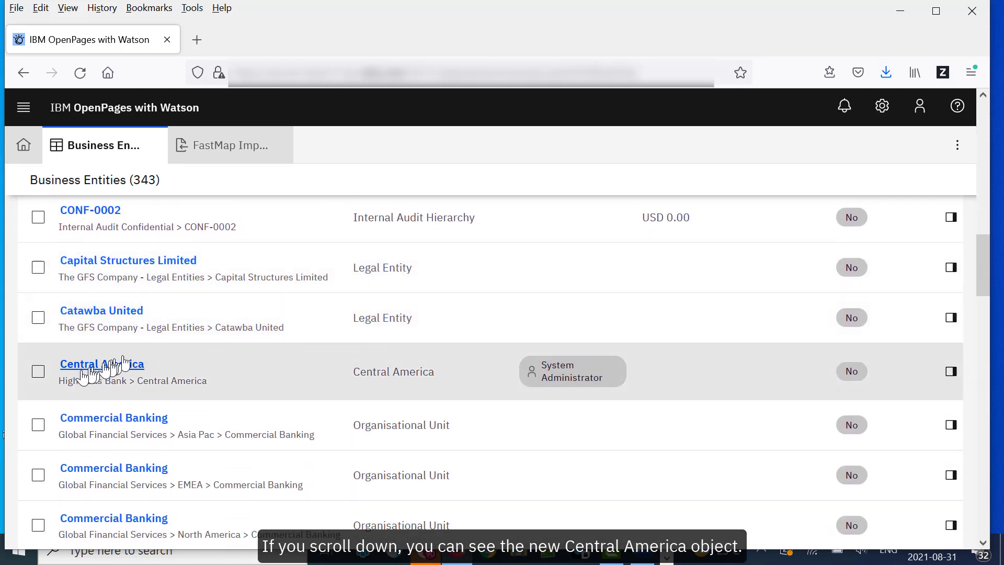
{"action": "left_click", "coordinate": [38, 371]}
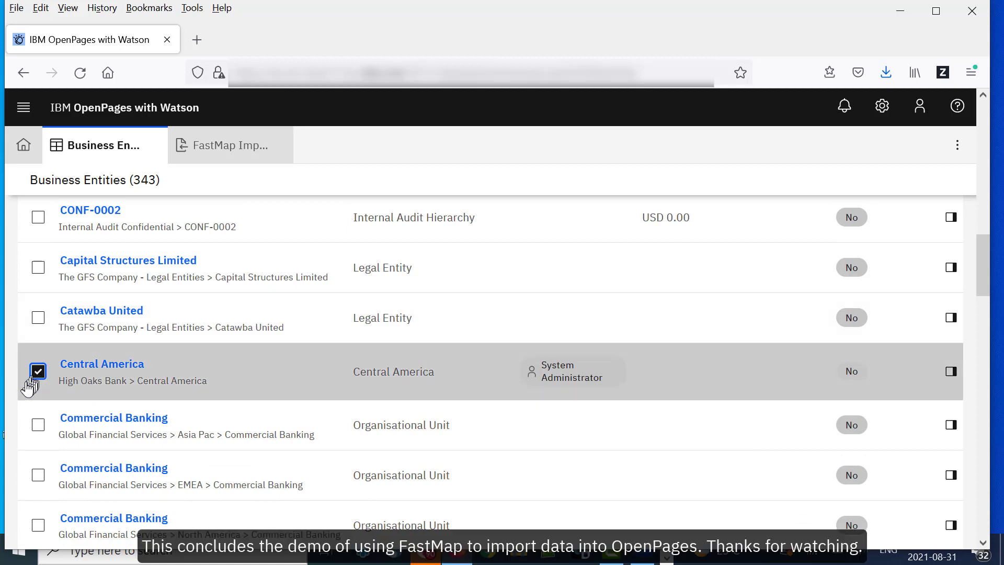